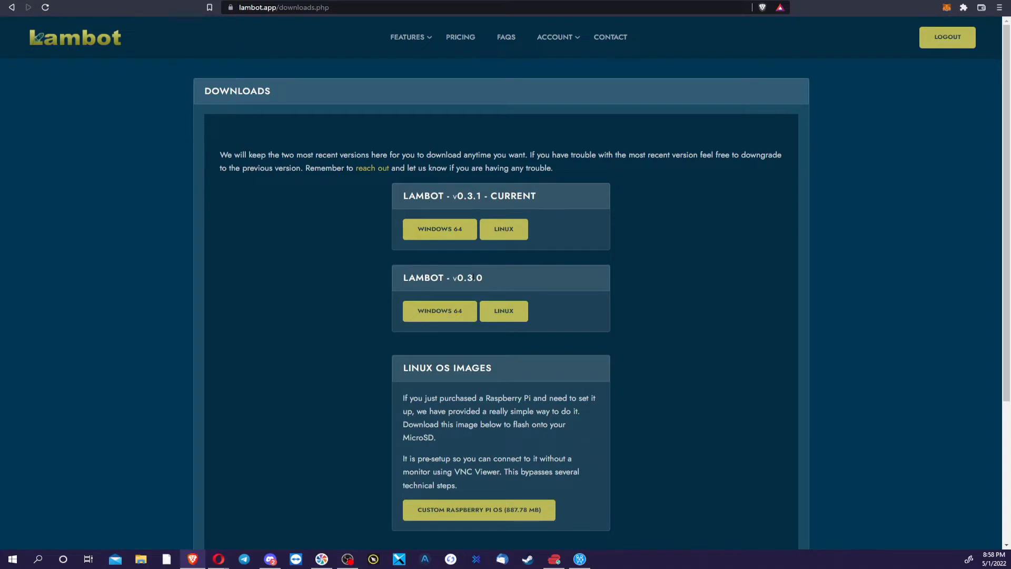
- Download the Windows 64 installer for Lambot v0.3.1 and run it past the SmartScreen block
click(443, 233)
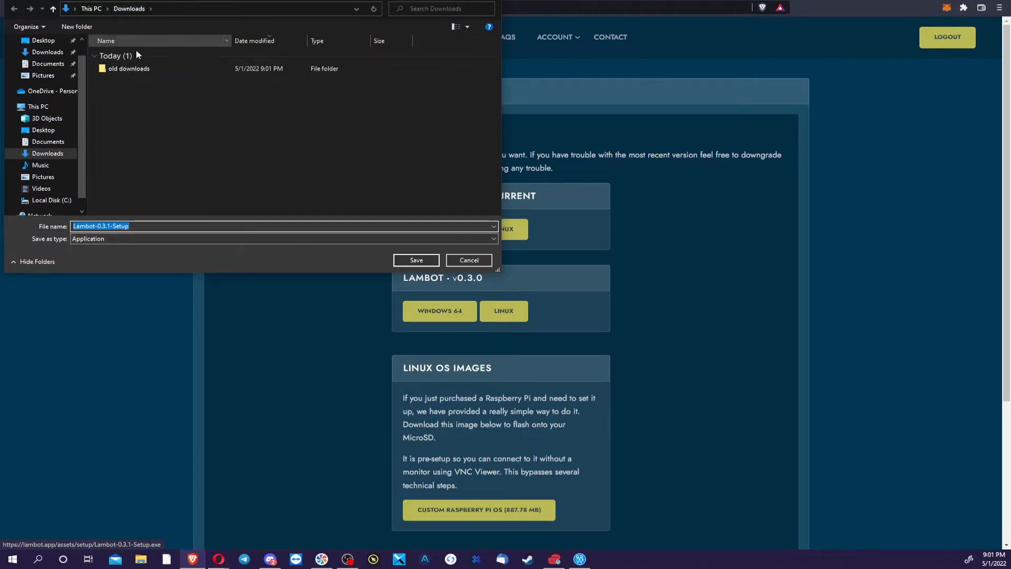
click(417, 260)
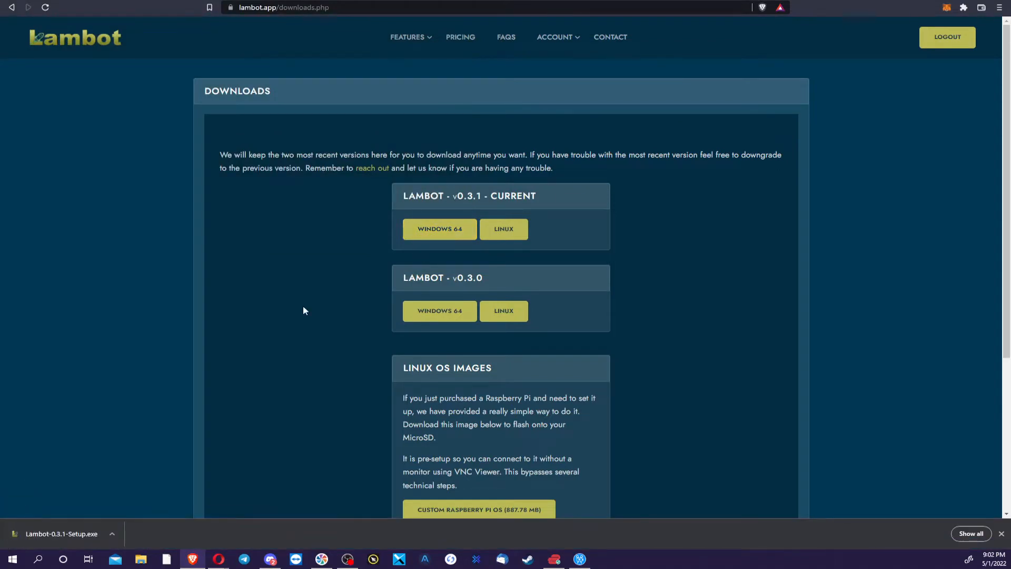
click(112, 533)
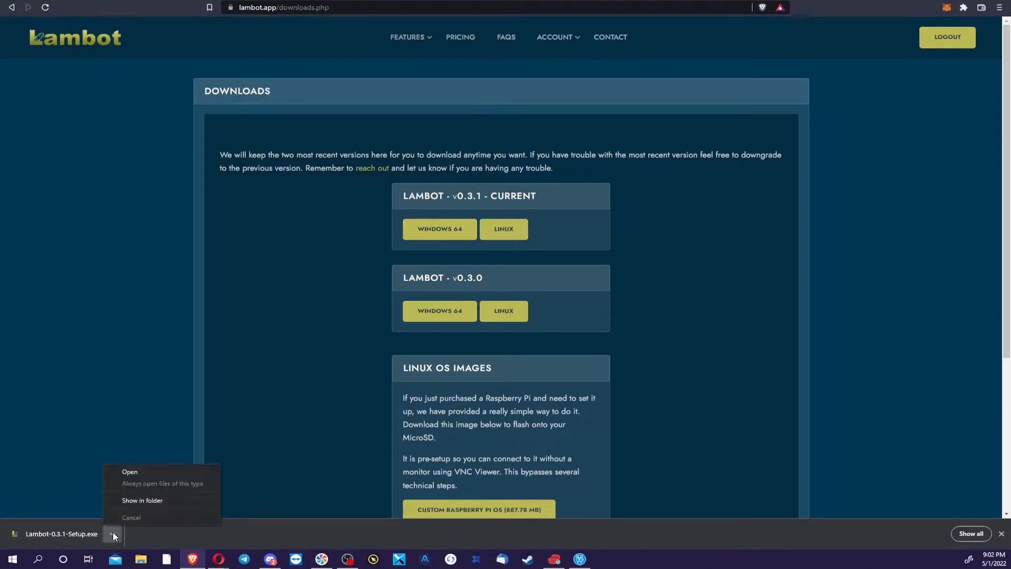
click(136, 471)
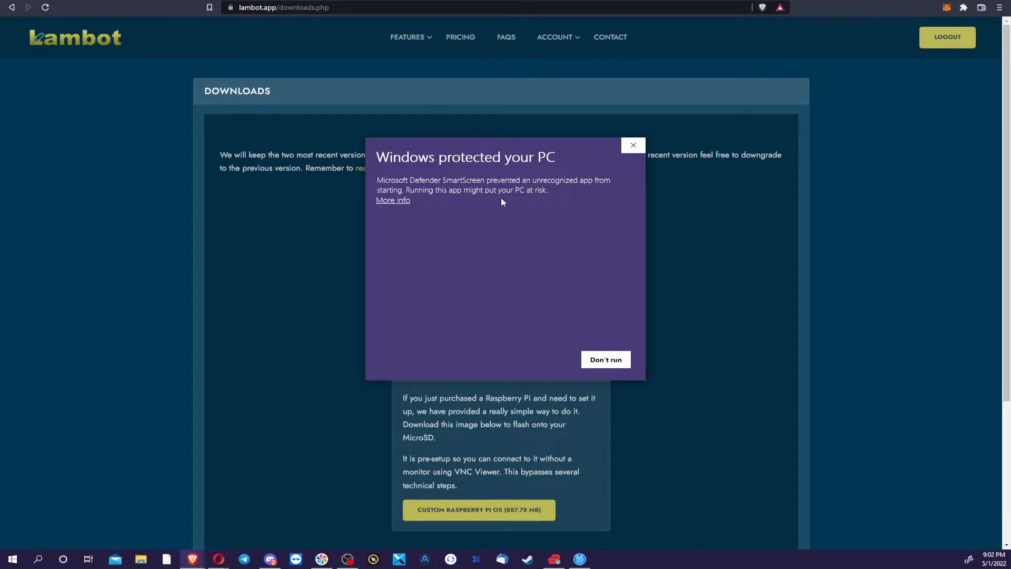
click(404, 202)
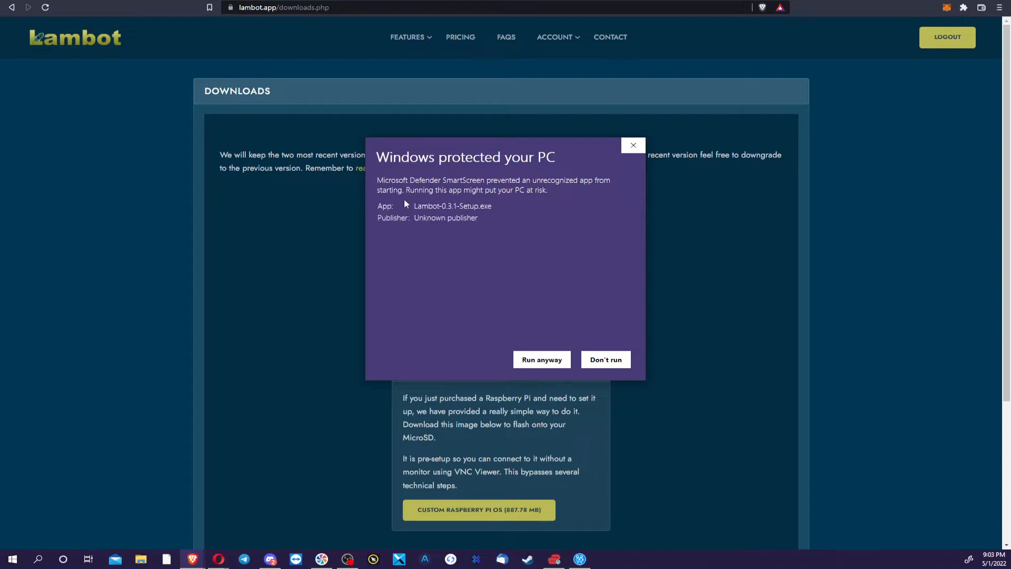
click(534, 361)
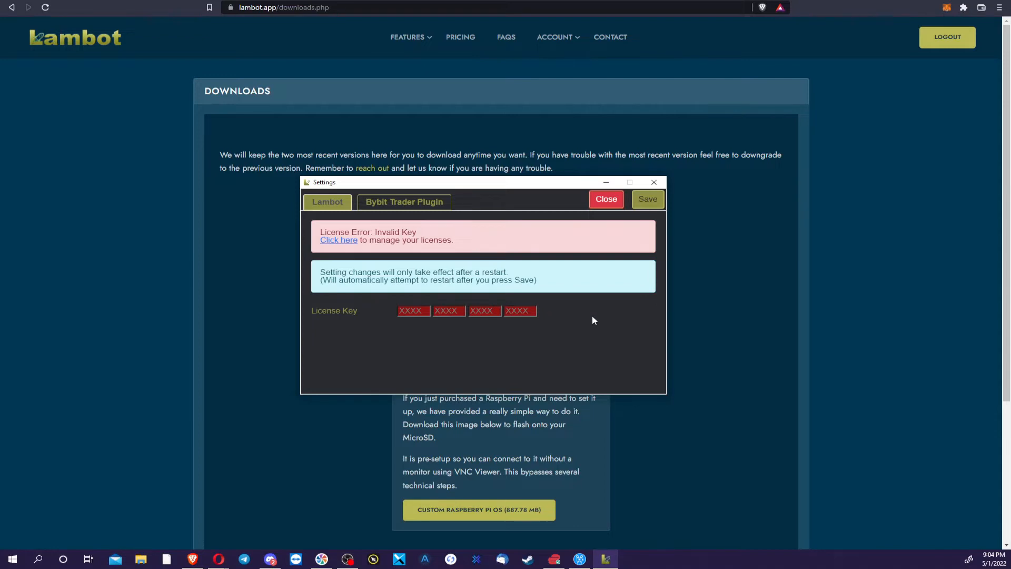
- Switch back to the Lambot website, open the account's keys page and copy the existing license key
click(692, 308)
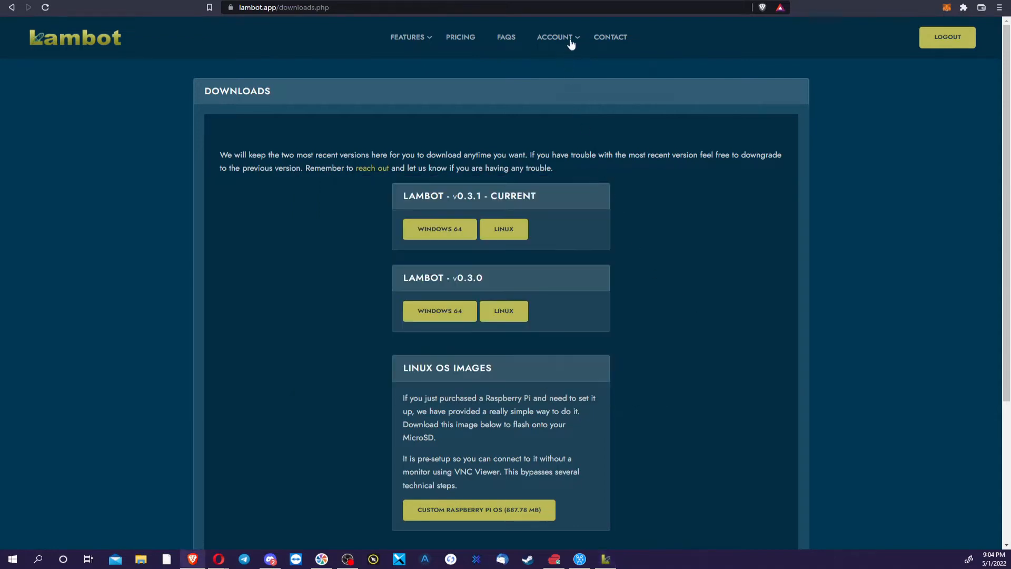
mouse_move(572, 42)
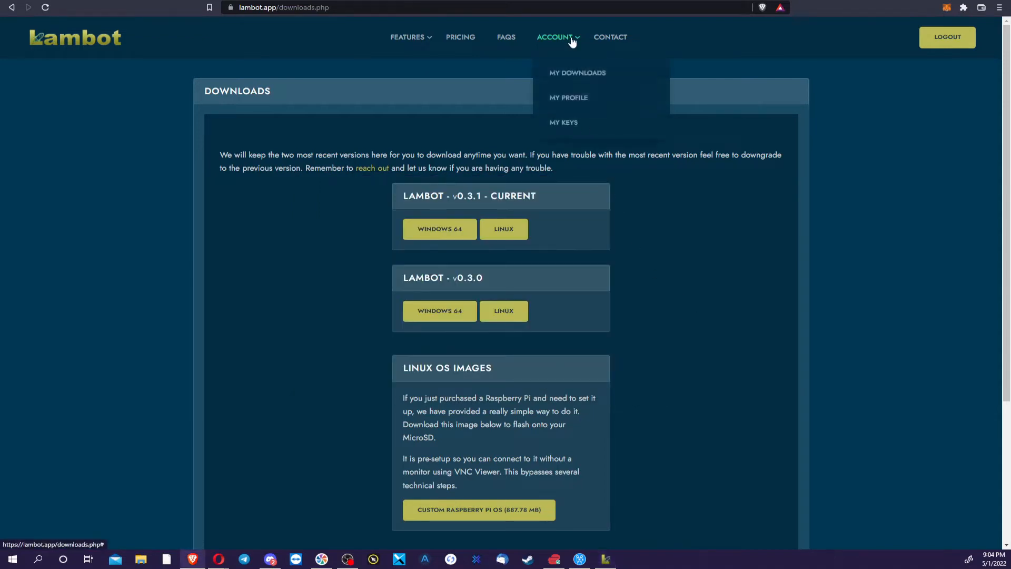
click(574, 124)
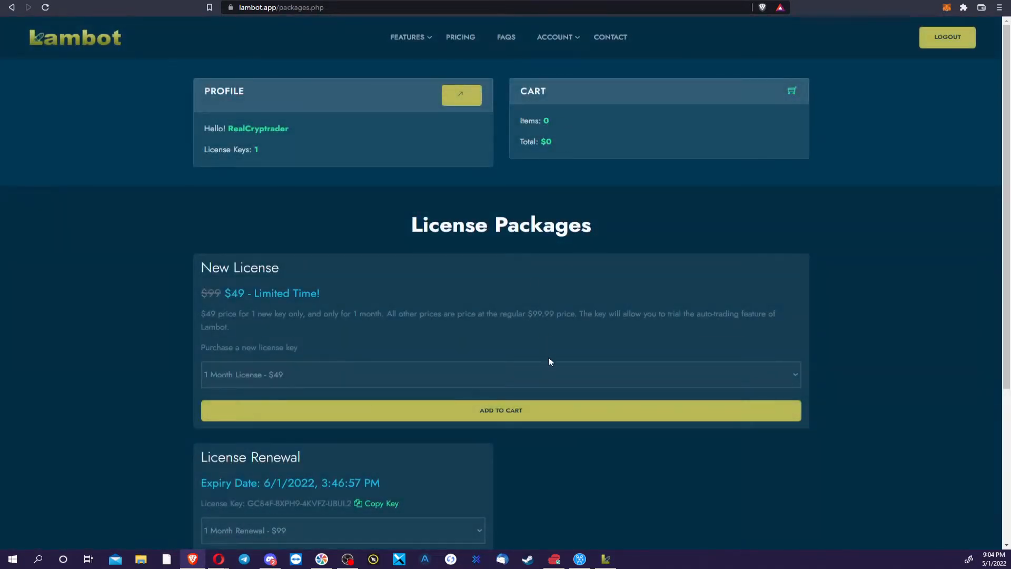
scroll(548, 361, down, 4)
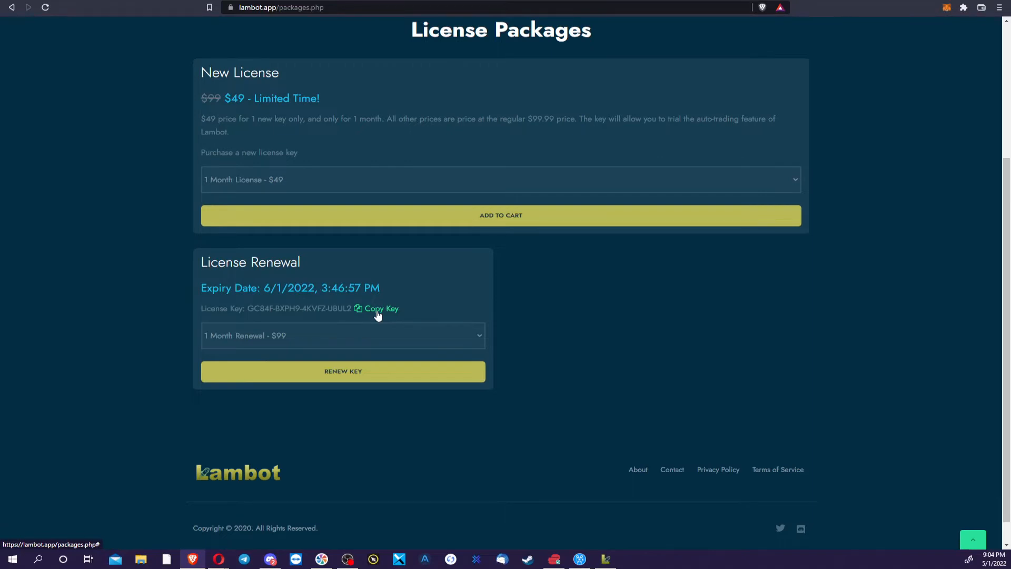
- Paste the license key into the Lambot application's settings and save them
click(606, 558)
click(413, 310)
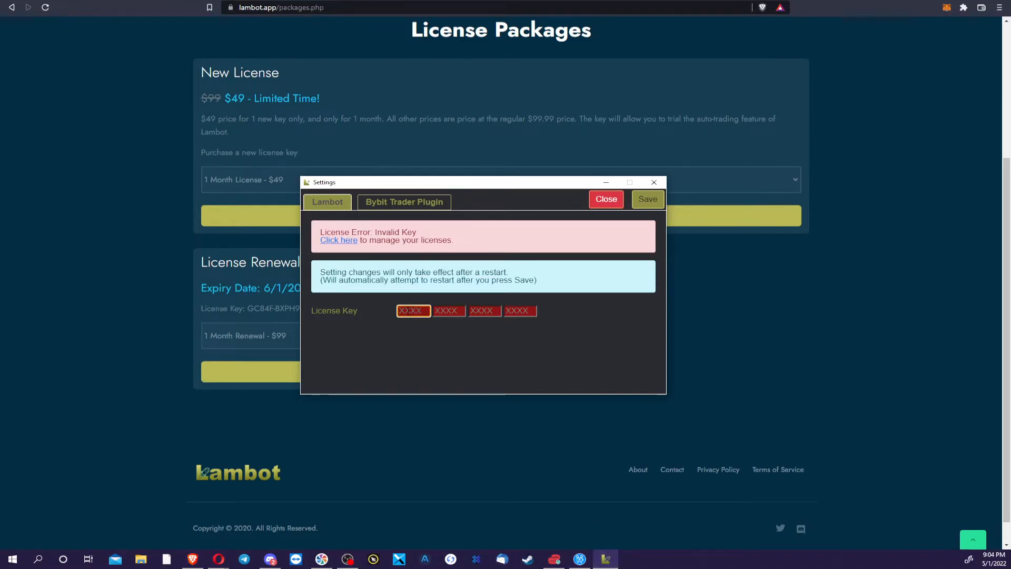
key(ctrl+v)
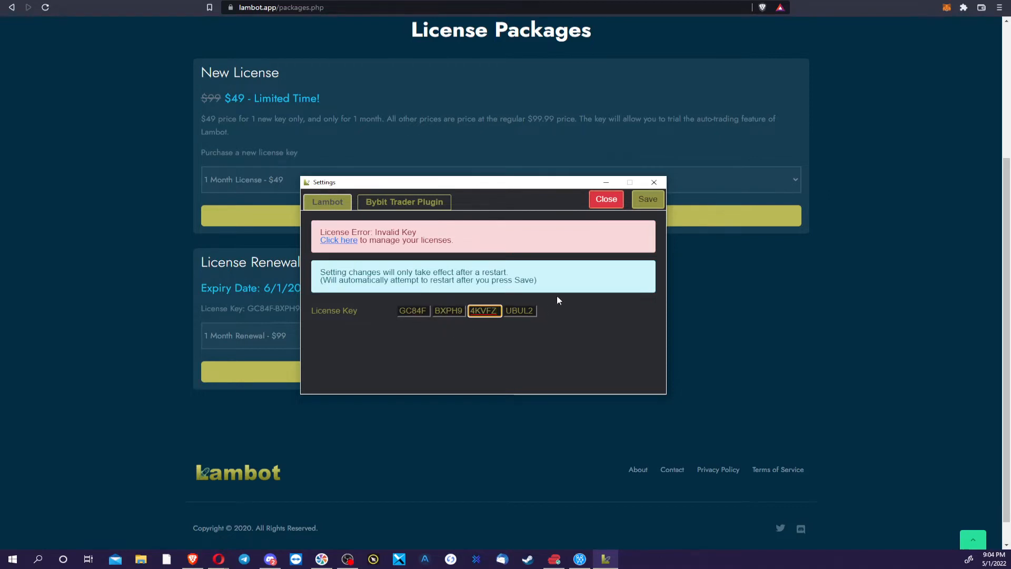
click(652, 203)
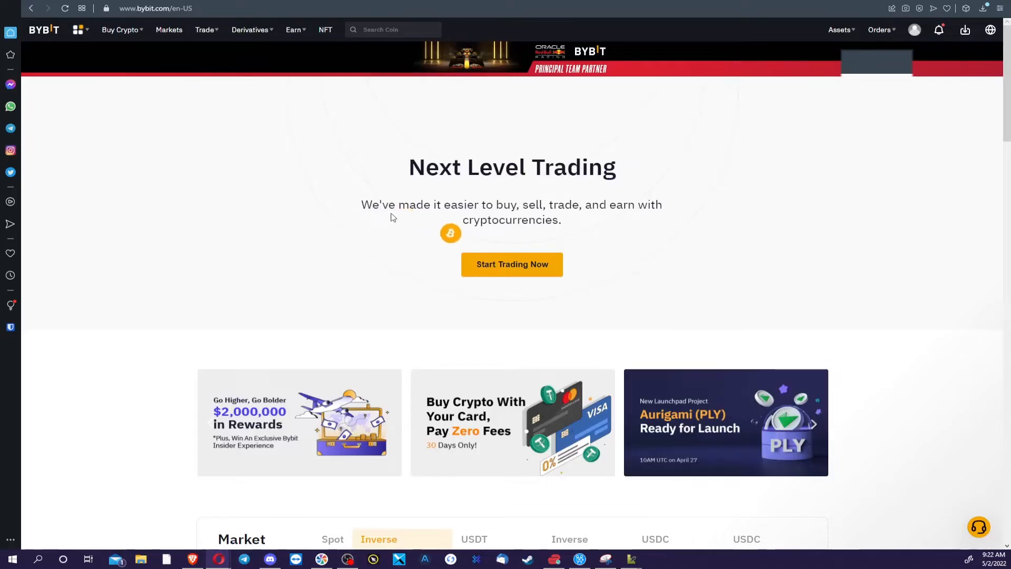
- On the Bybit website, go to API management and start a new API key named Lambot
mouse_move(916, 32)
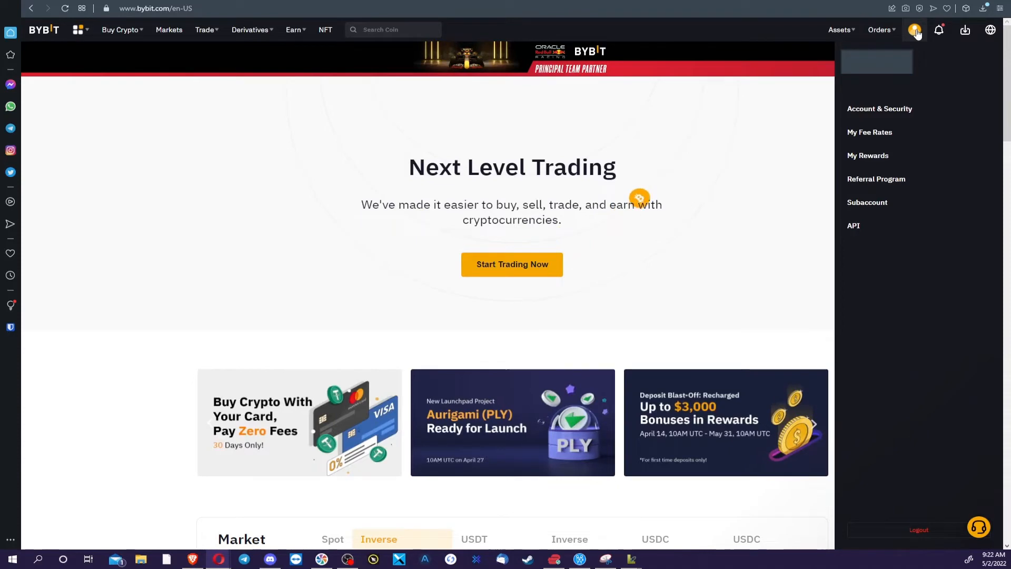
click(883, 228)
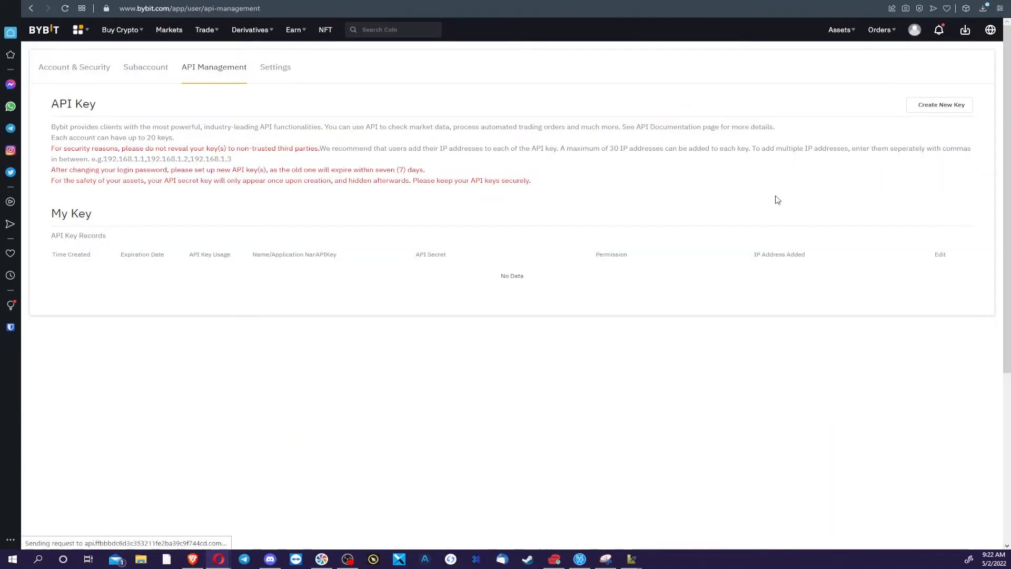
click(940, 104)
click(107, 167)
text(Lambot)
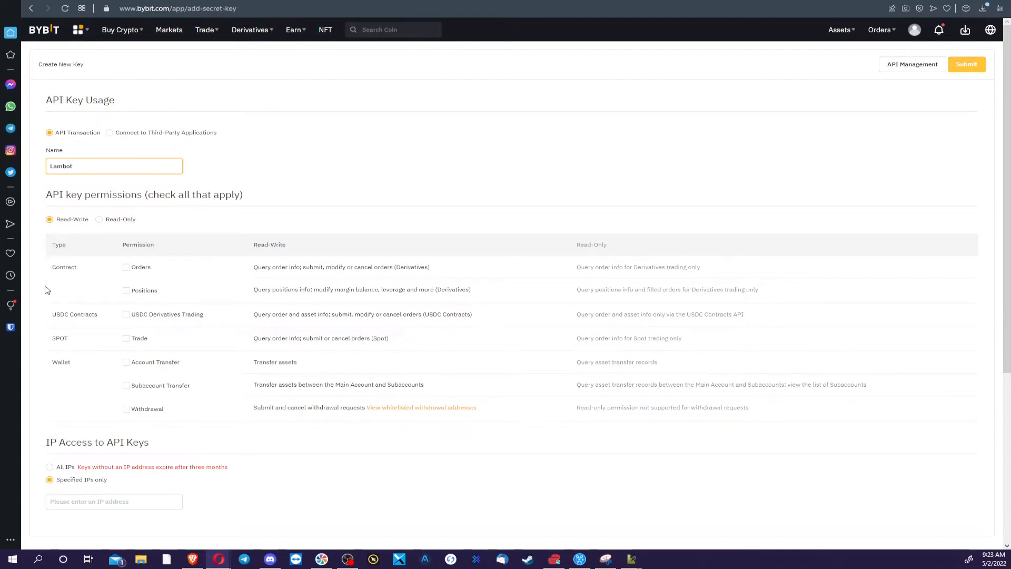
- Grant the key the contract Orders and Positions permissions and allow access from all IPs
click(126, 267)
click(130, 293)
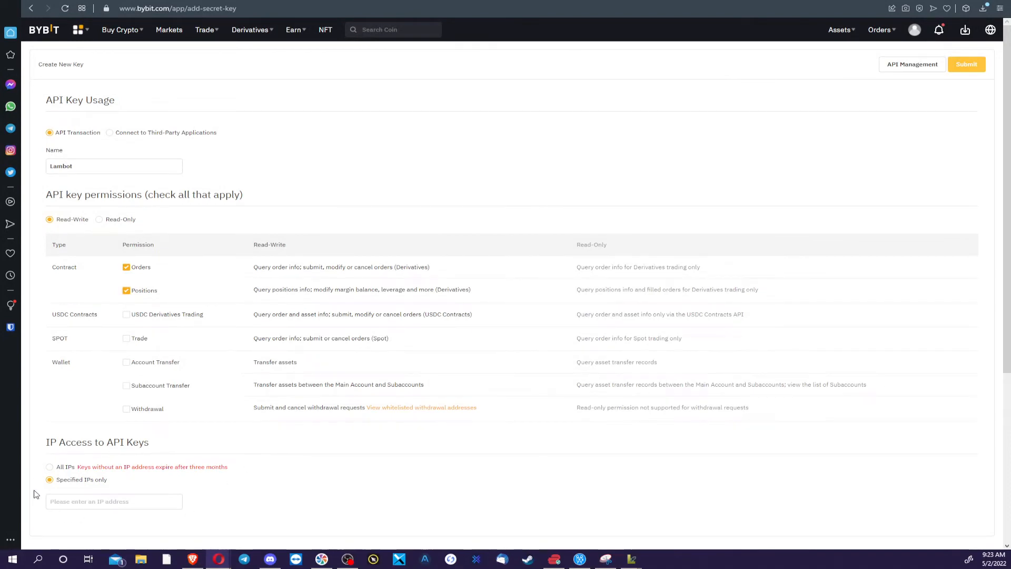
click(52, 471)
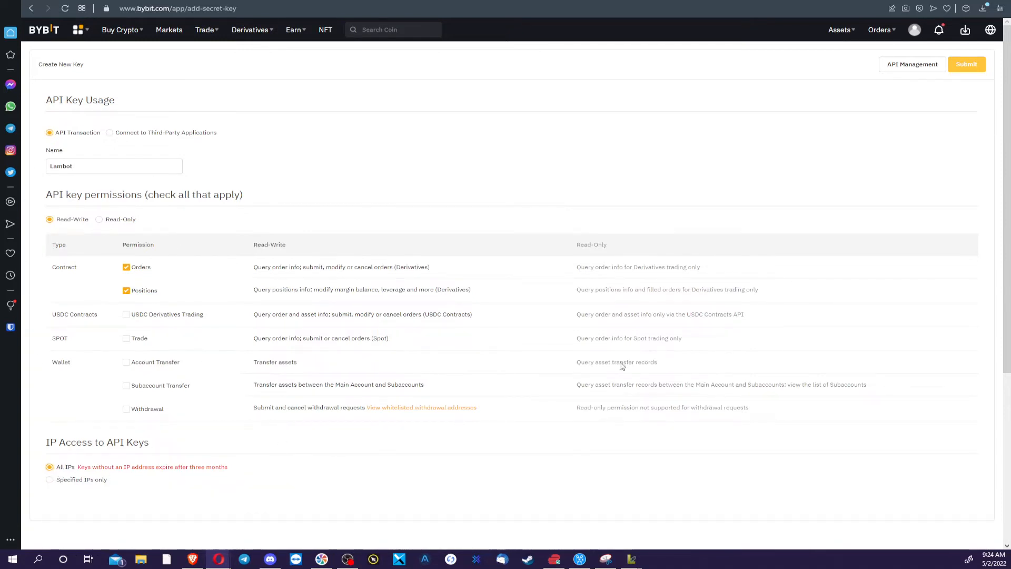
- Submit the new API key and authenticate it with the Google 2FA code
click(971, 70)
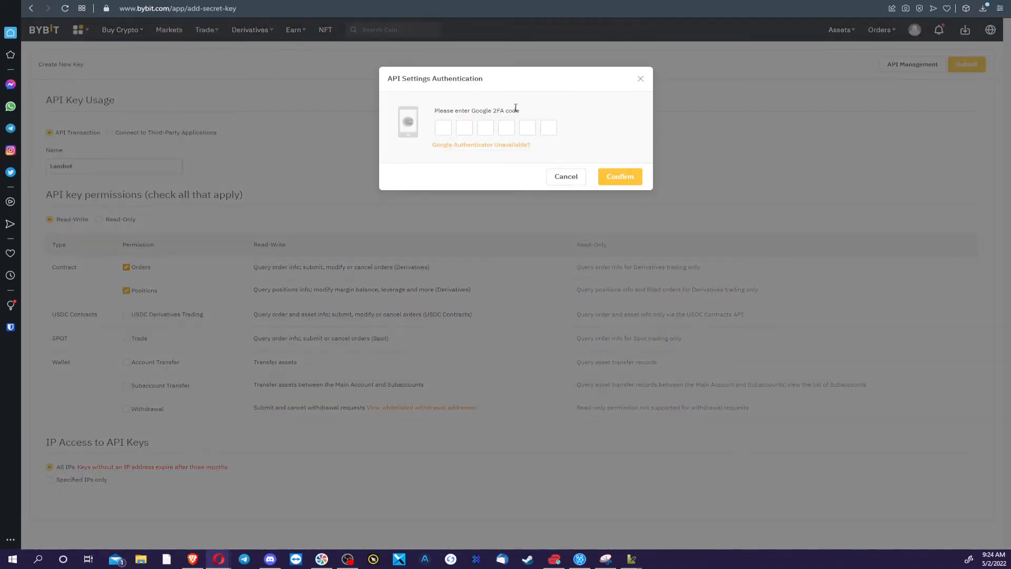
key(ctrl+v)
click(618, 178)
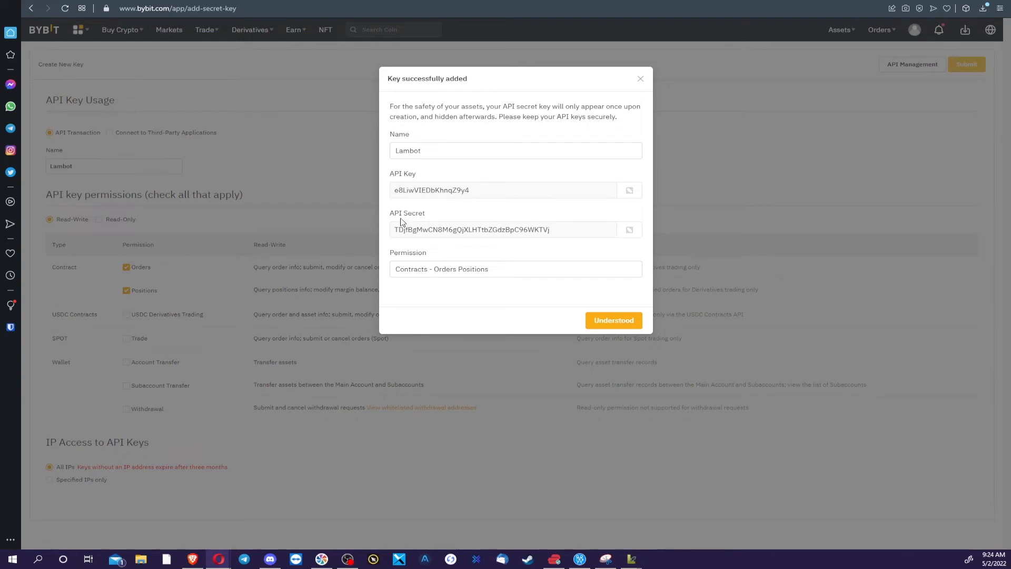
- Copy the new Bybit API key into the Mainnet API key field of Lambot's Bybit Trader Plugin settings
click(629, 191)
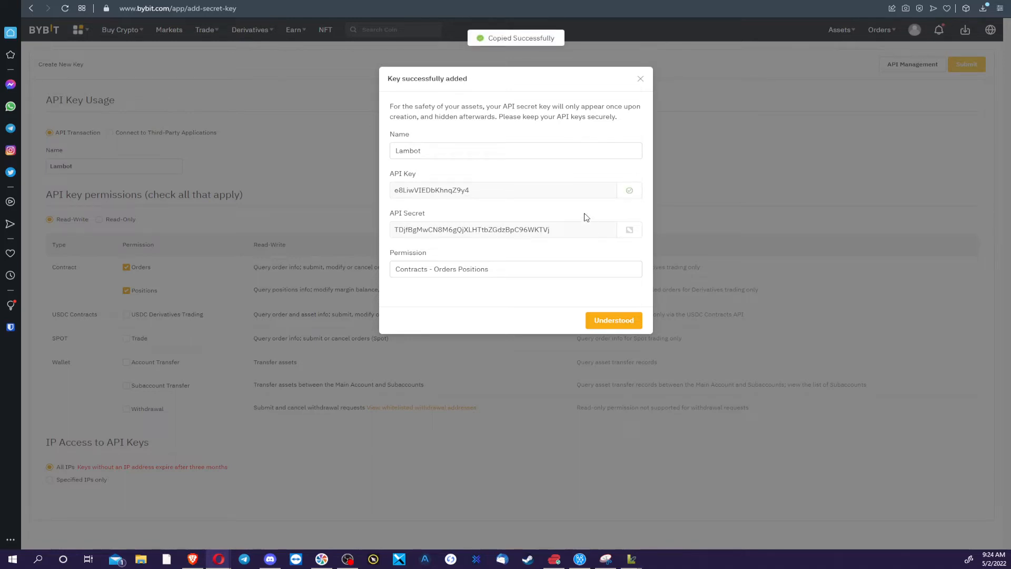
key(alt+Tab)
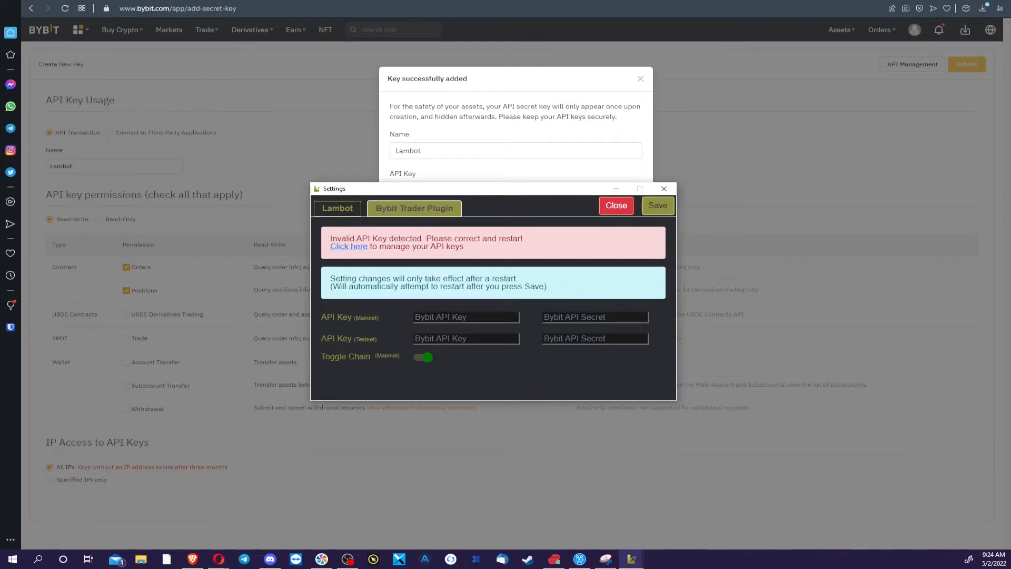
key(ctrl+v)
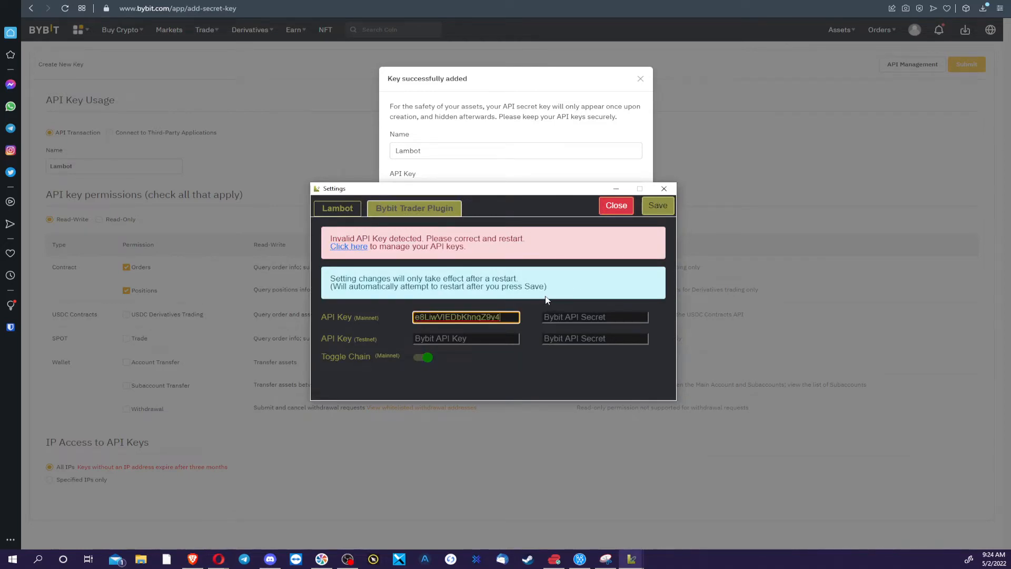
- Copy the Bybit API secret into Lambot's Mainnet API secret field and save the settings
click(600, 177)
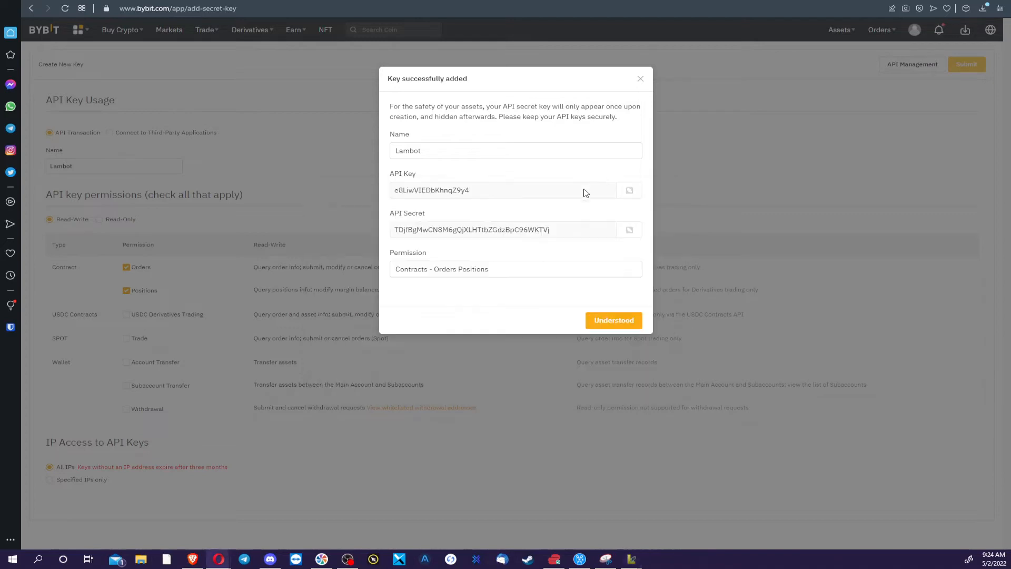
click(630, 231)
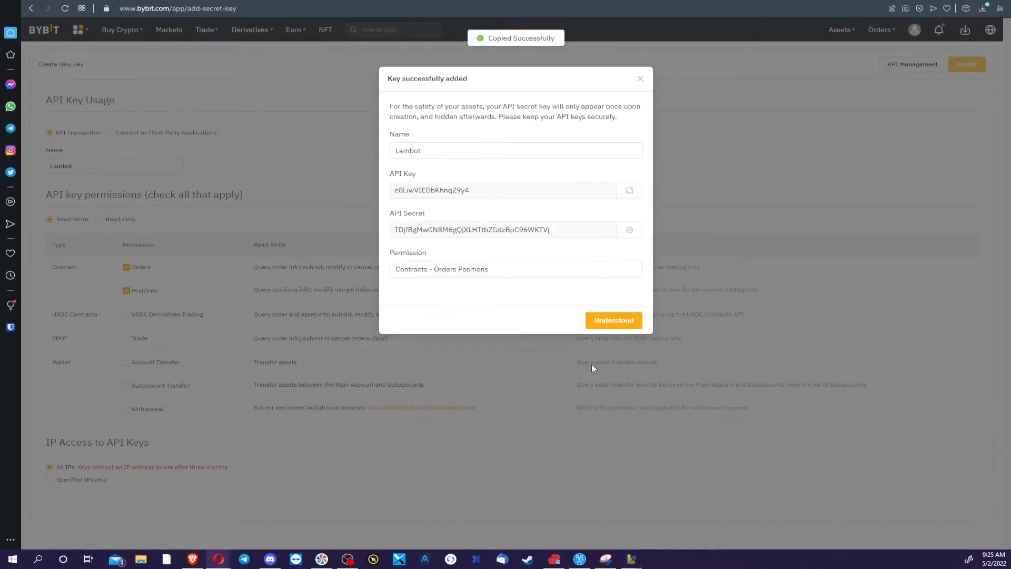
mouse_move(633, 558)
click(664, 495)
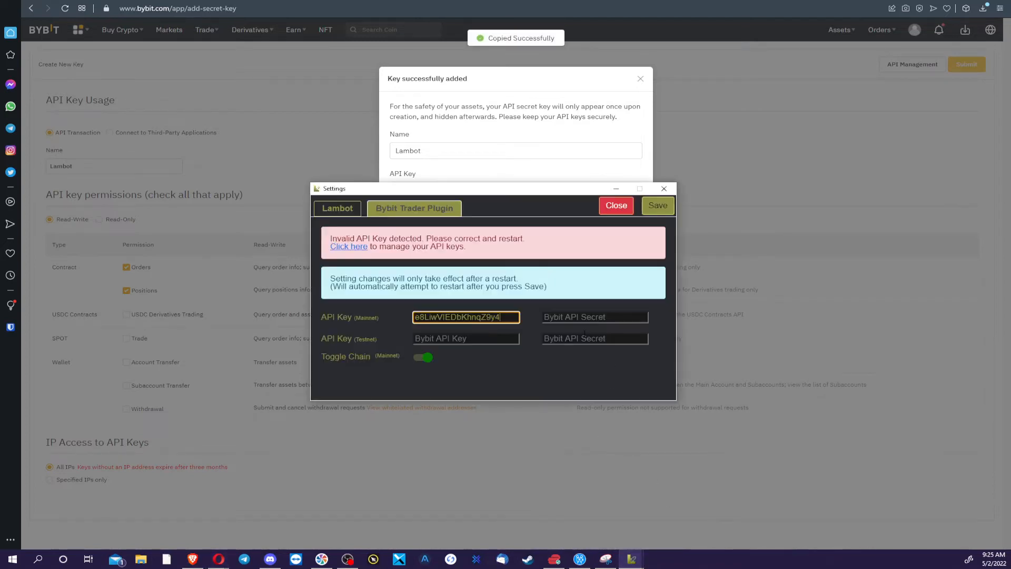
click(587, 315)
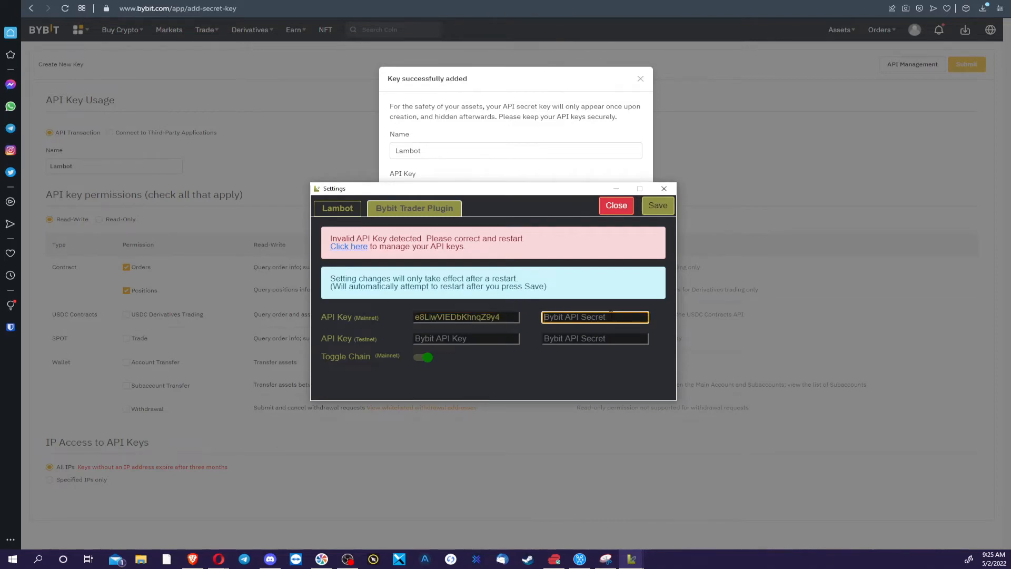
key(ctrl+v)
click(656, 207)
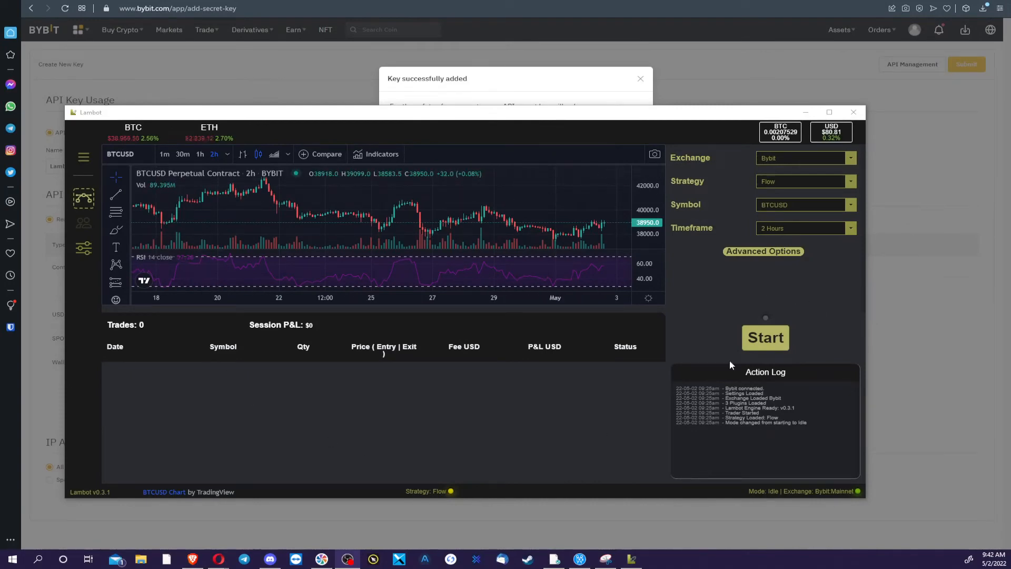
- Maximize the Lambot window and review its license and Bybit Trader Plugin settings, then close them
click(830, 113)
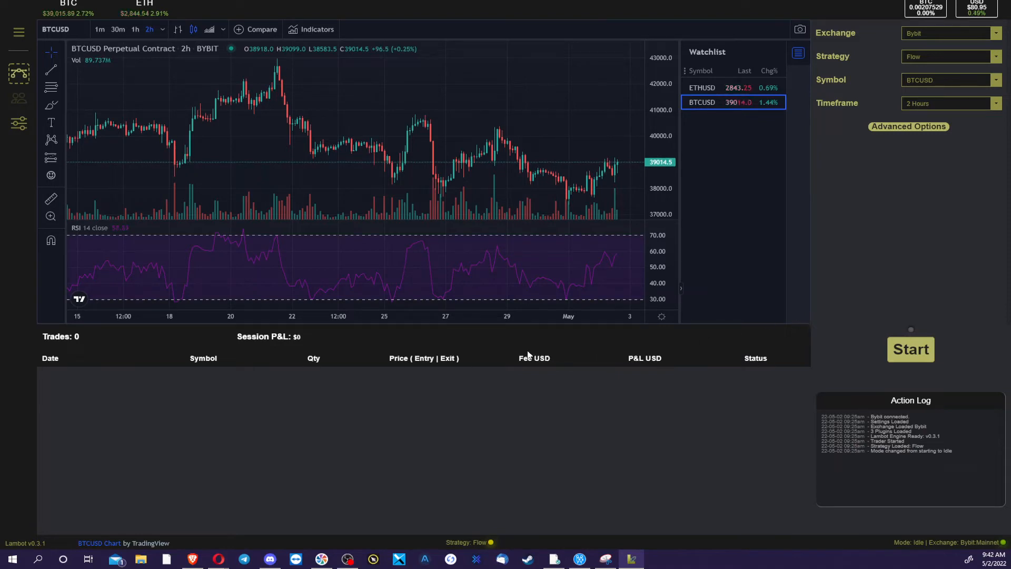
click(18, 126)
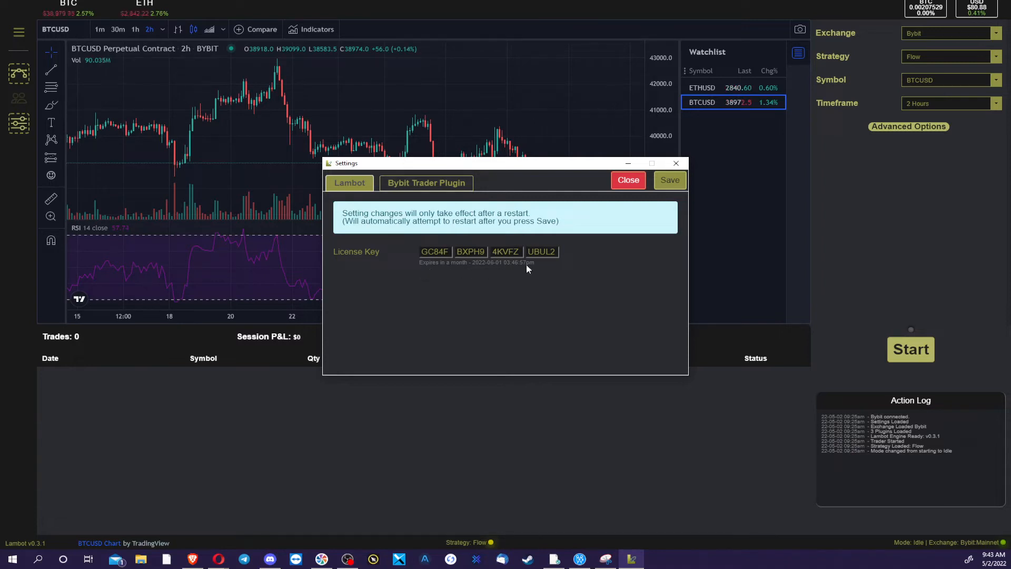
click(438, 185)
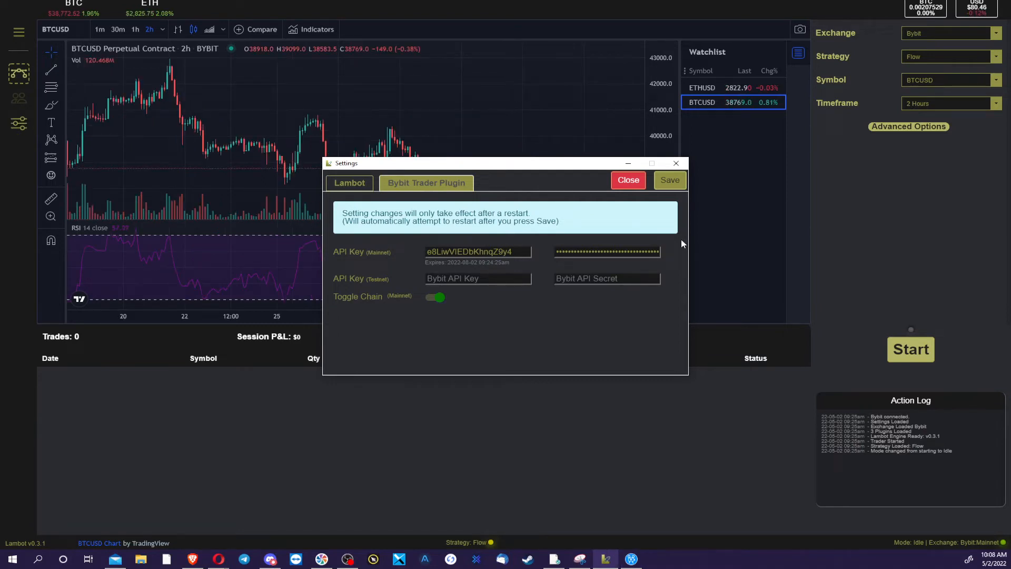
click(628, 180)
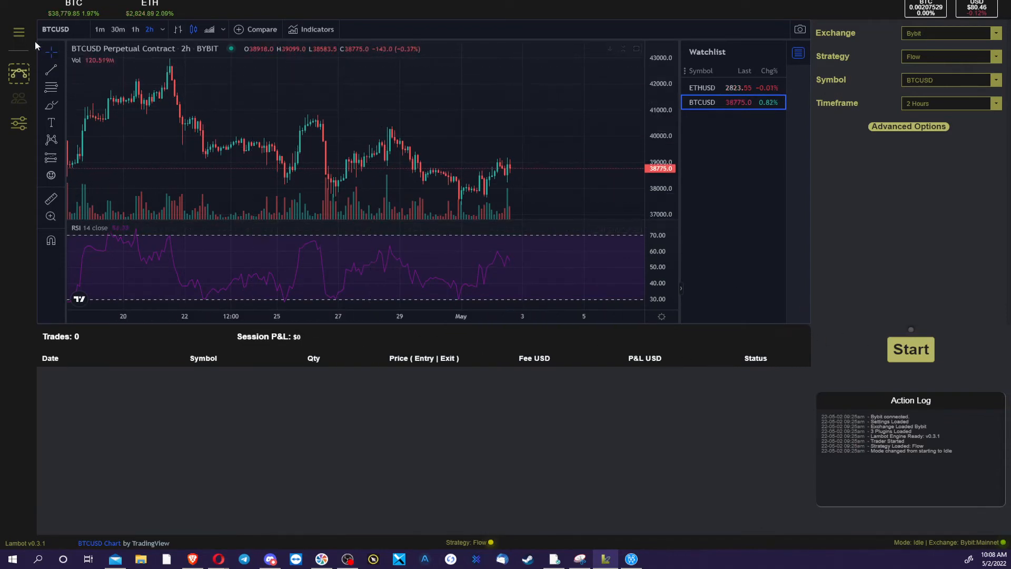
- Look over the labelled navigation sidebar, collapse it again, and enlarge the BTCUSD price pane to fill the chart area
click(20, 34)
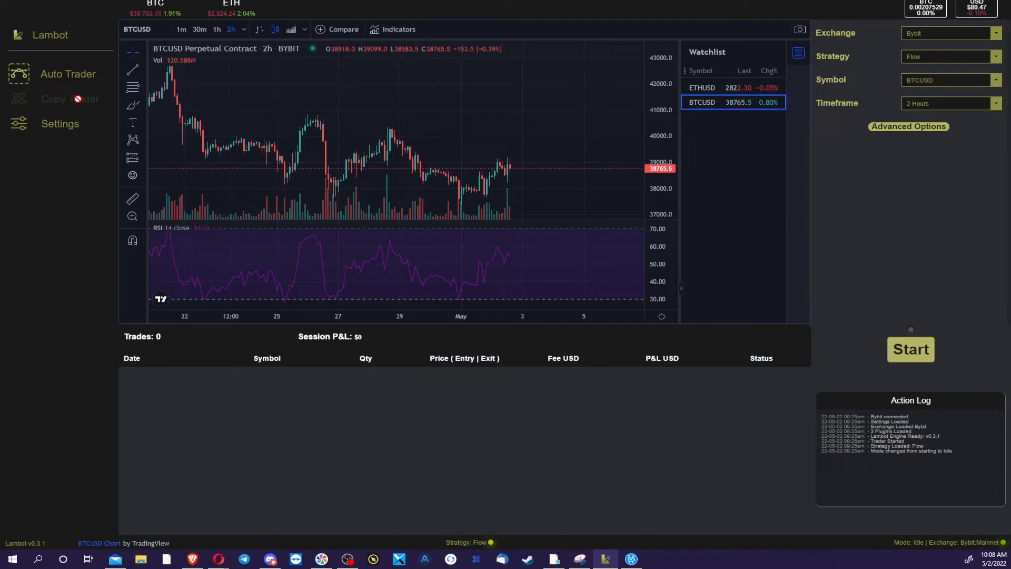
click(46, 34)
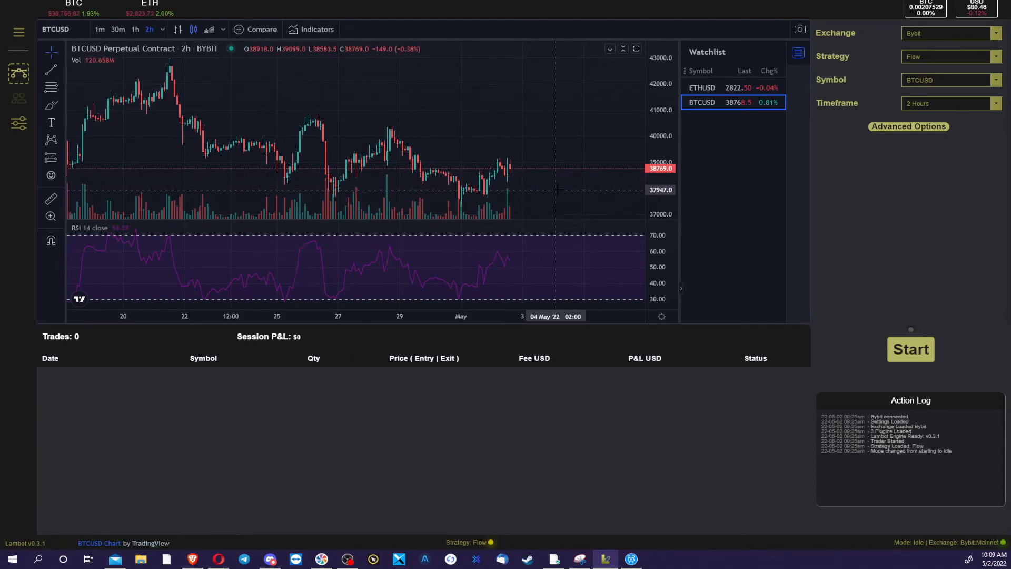
double_click(581, 190)
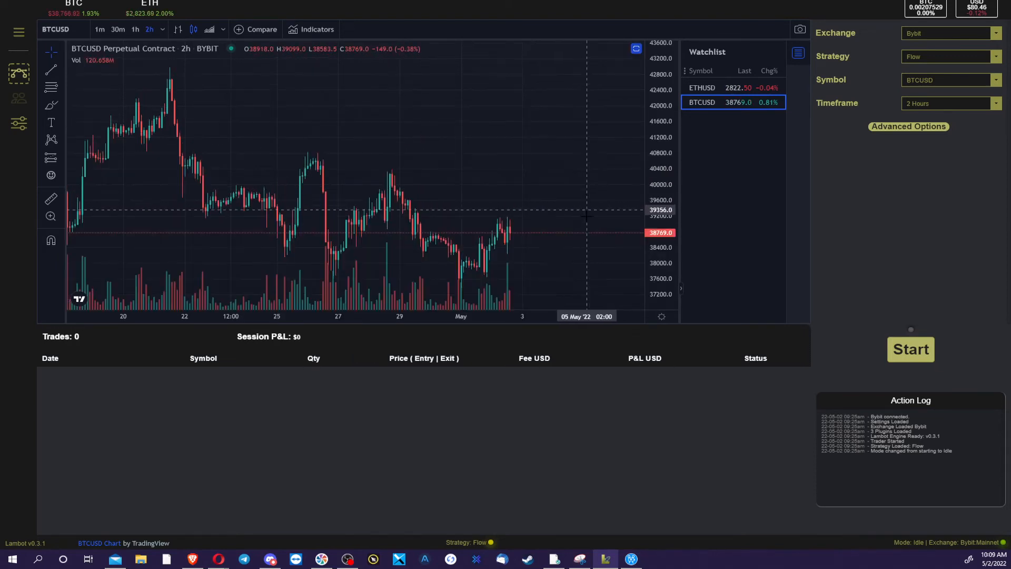
- Compress the BTCUSD chart's price scale, zoom out to show more candles, and hide the watchlist
drag(654, 162, 652, 220)
drag(572, 244, 591, 191)
scroll(595, 193, down, 3)
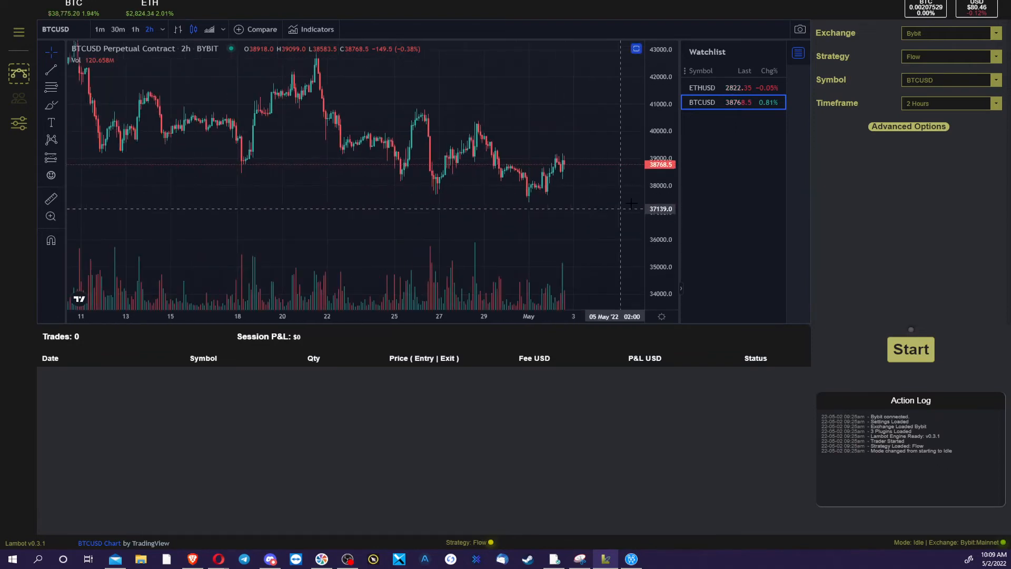
click(797, 53)
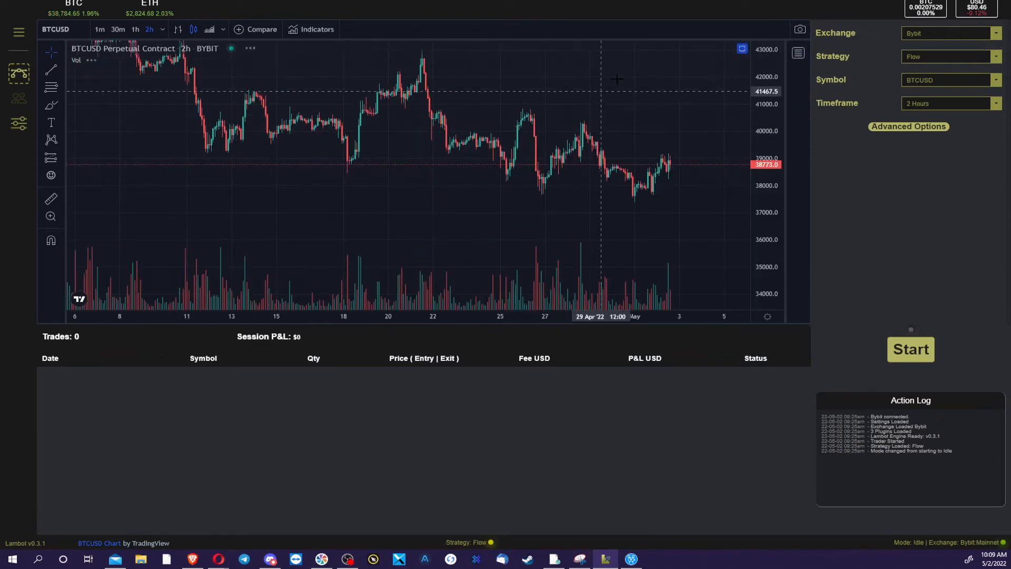
drag(600, 91, 551, 117)
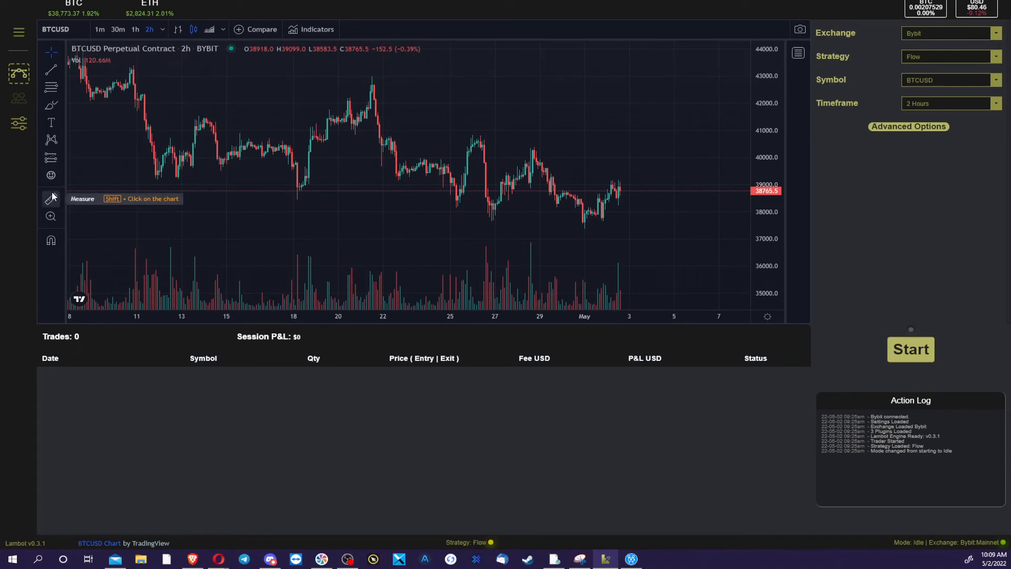
- Look over the list of indicators available for the BTCUSD chart, then close it without adding any
click(314, 29)
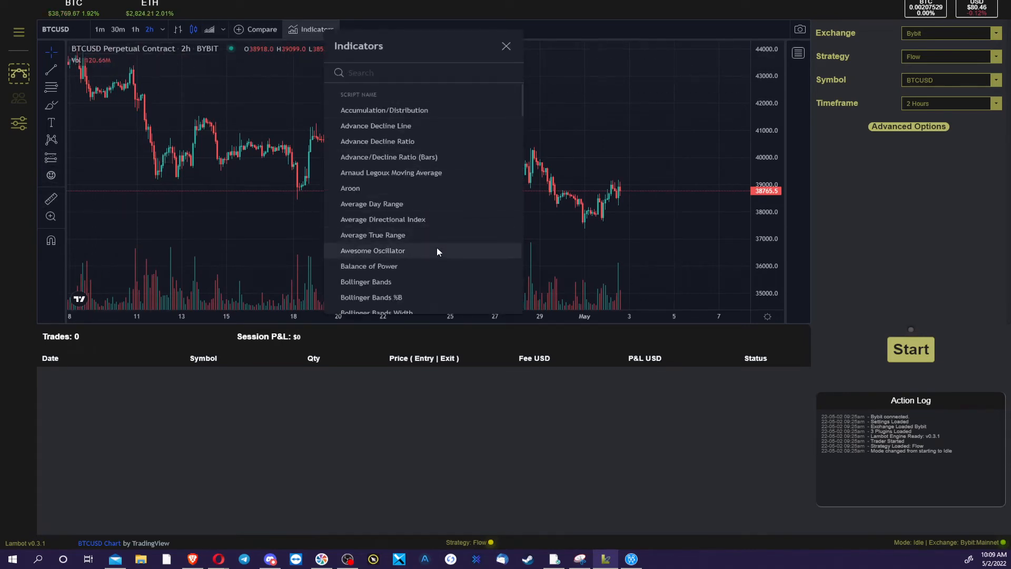
click(508, 46)
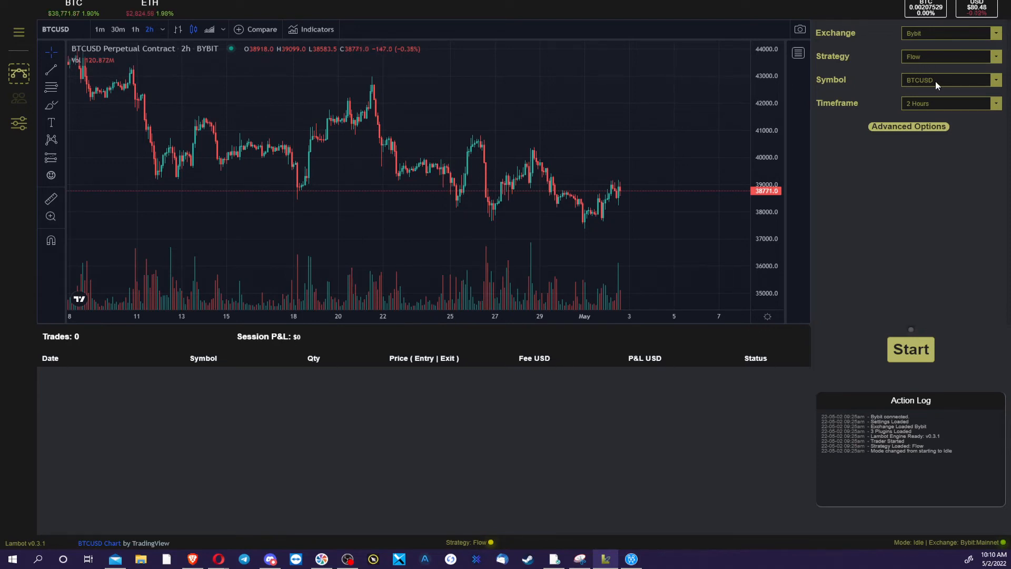
- Check which symbols and timeframes the Flow strategy offers, keeping BTCUSD and 2 Hours selected
click(997, 82)
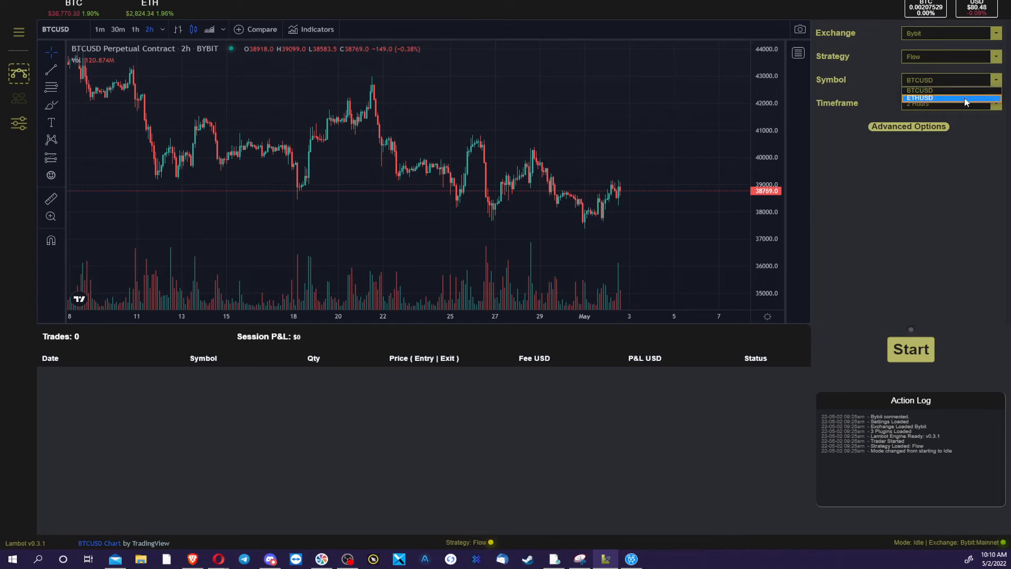
click(870, 71)
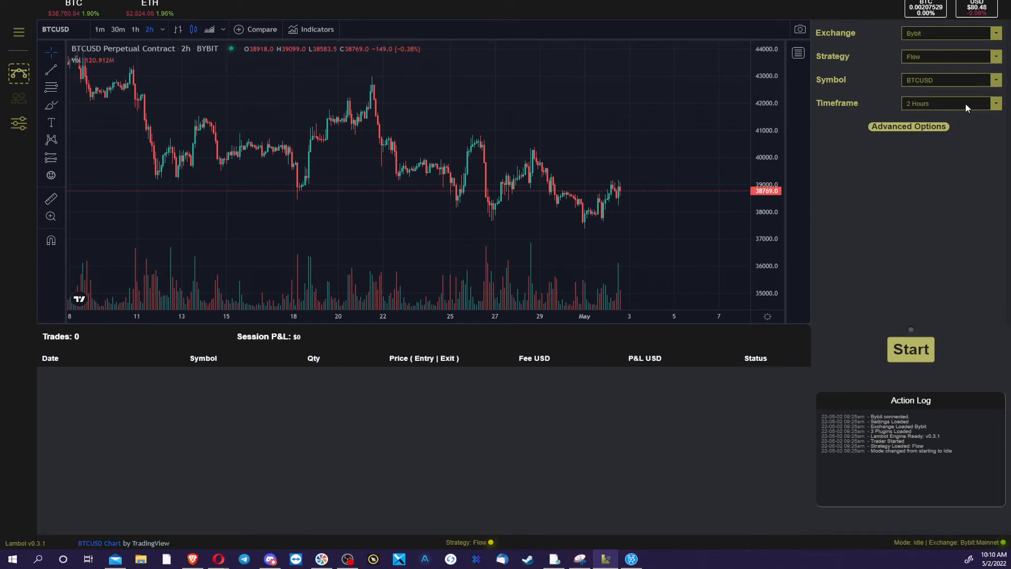
click(997, 104)
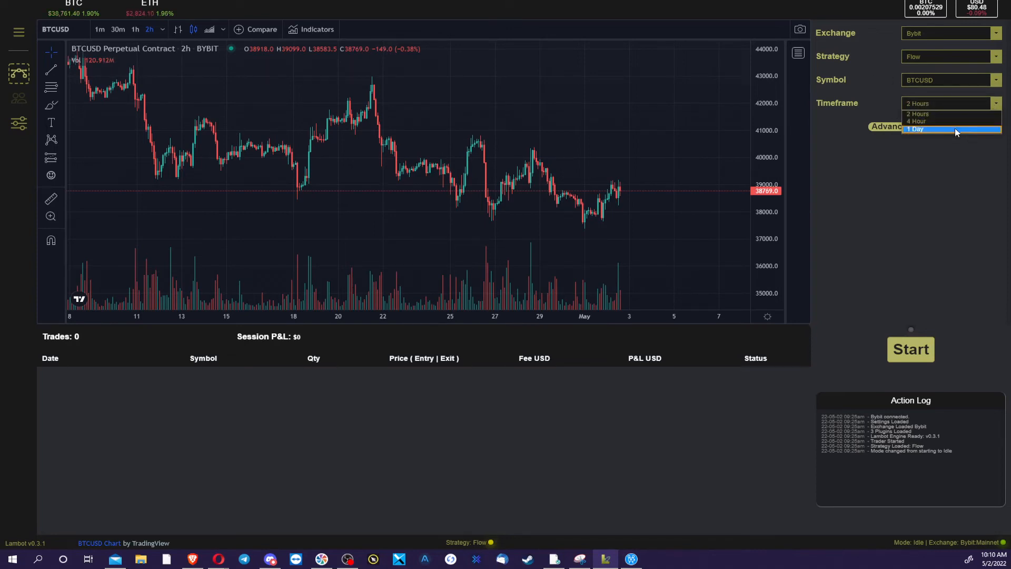
click(864, 93)
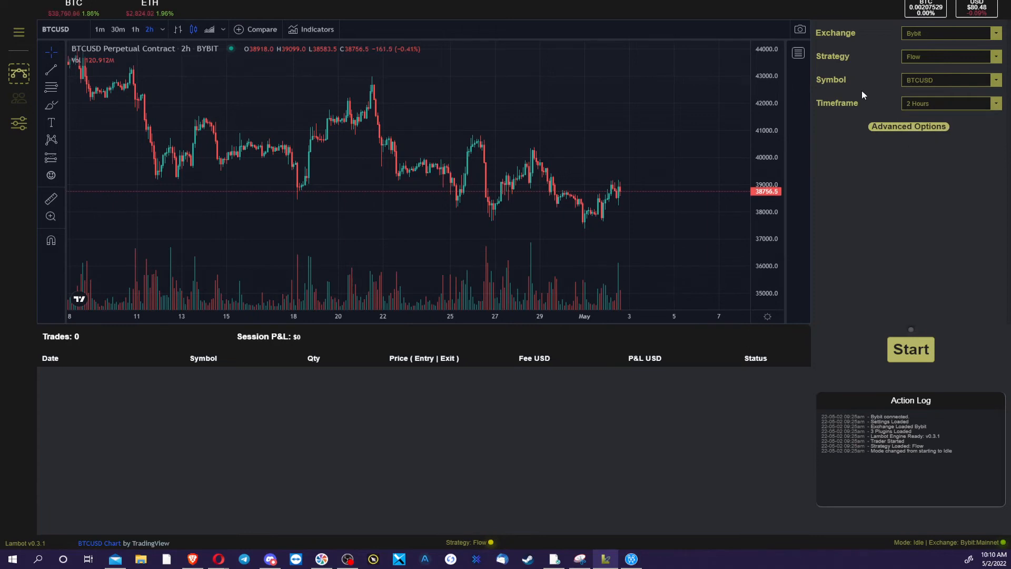
- Show the advanced strategy options, read the explanations of settings such as Trade Type and Sensitivity, and hide the options again
click(907, 129)
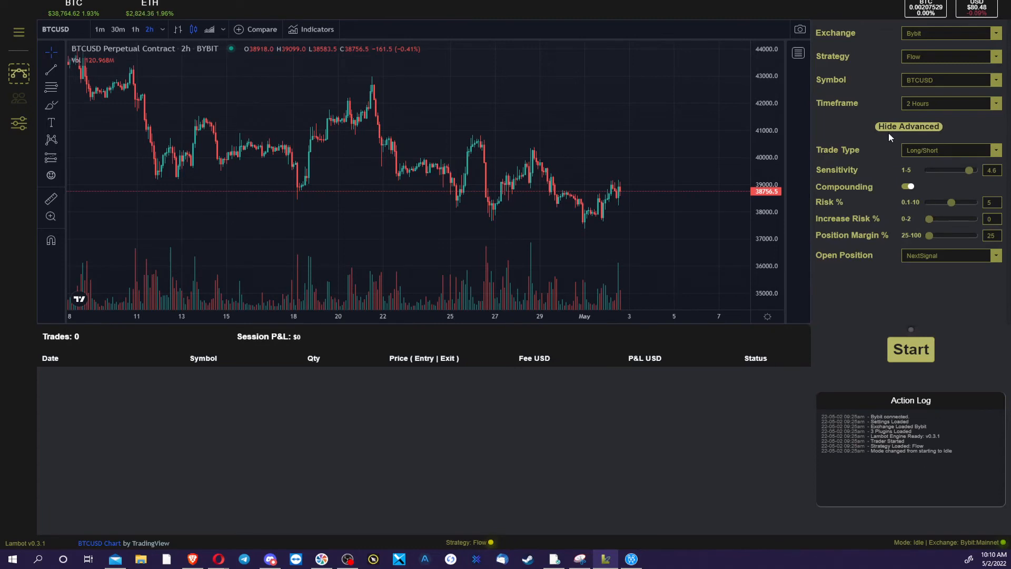
mouse_move(898, 144)
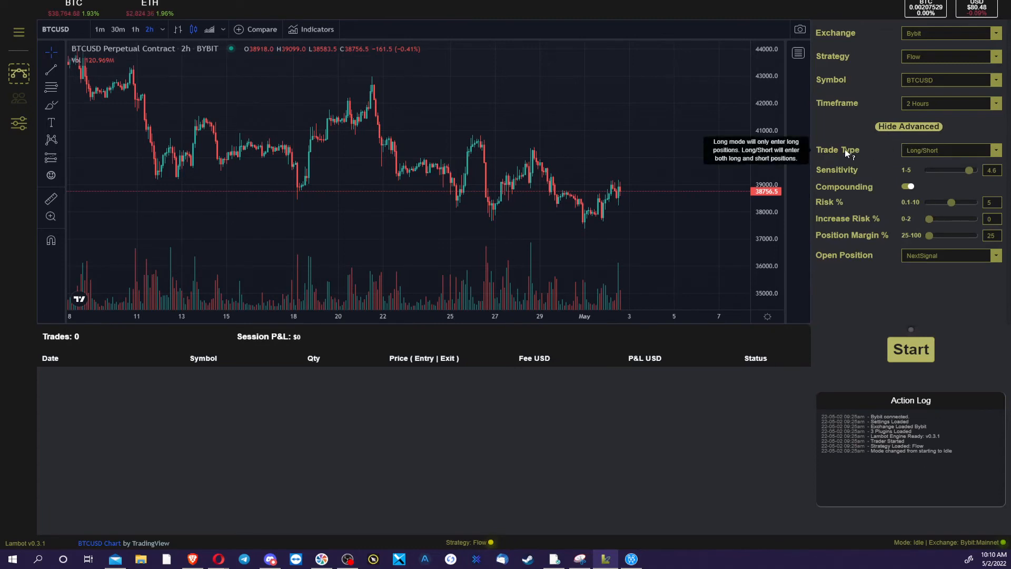
mouse_move(843, 177)
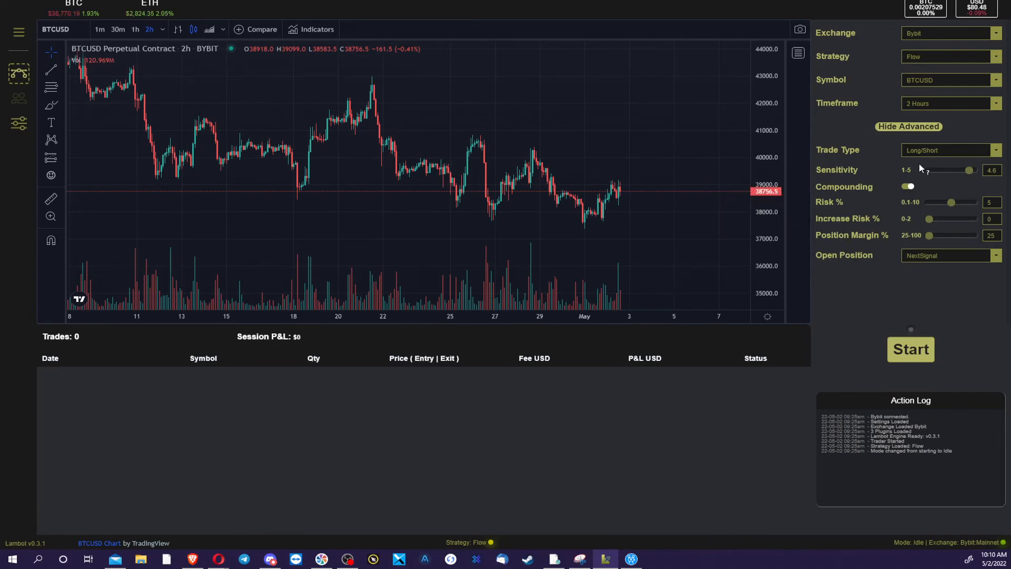
mouse_move(919, 165)
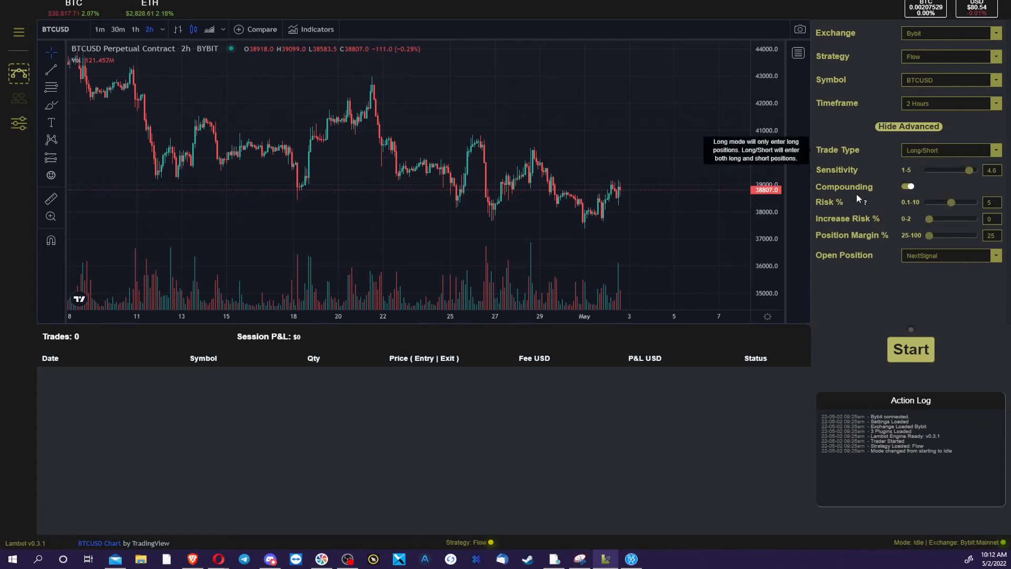
click(910, 128)
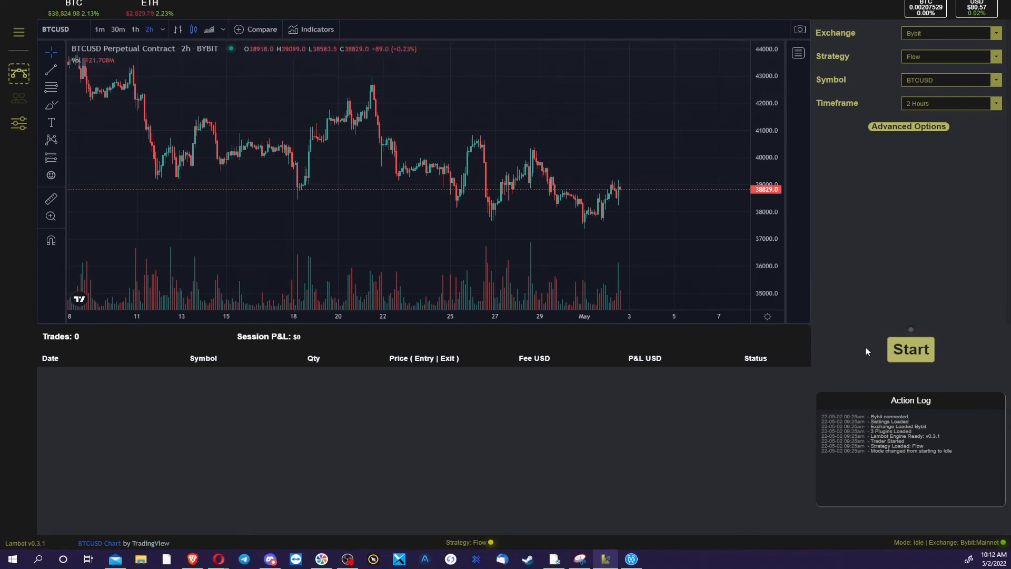
- Start the Flow strategy on BTCUSD and review the Open Position setting's explanation among the advanced options
click(913, 354)
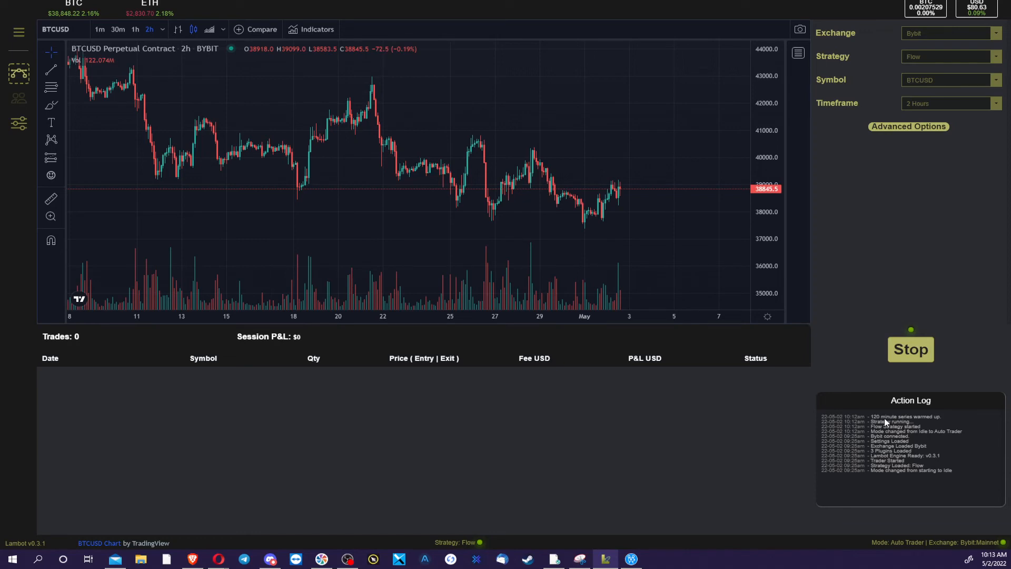
click(919, 128)
mouse_move(915, 257)
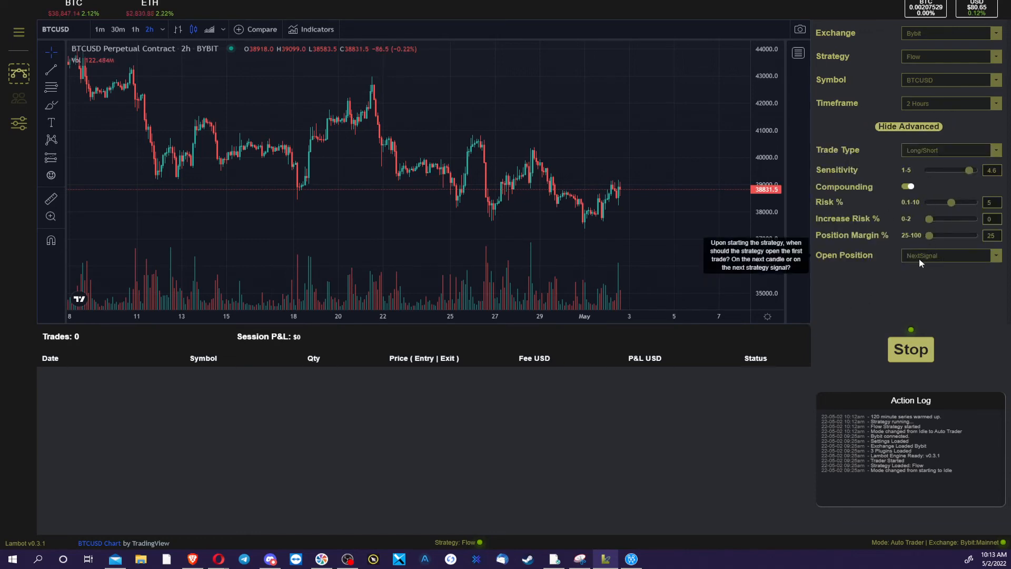
click(902, 128)
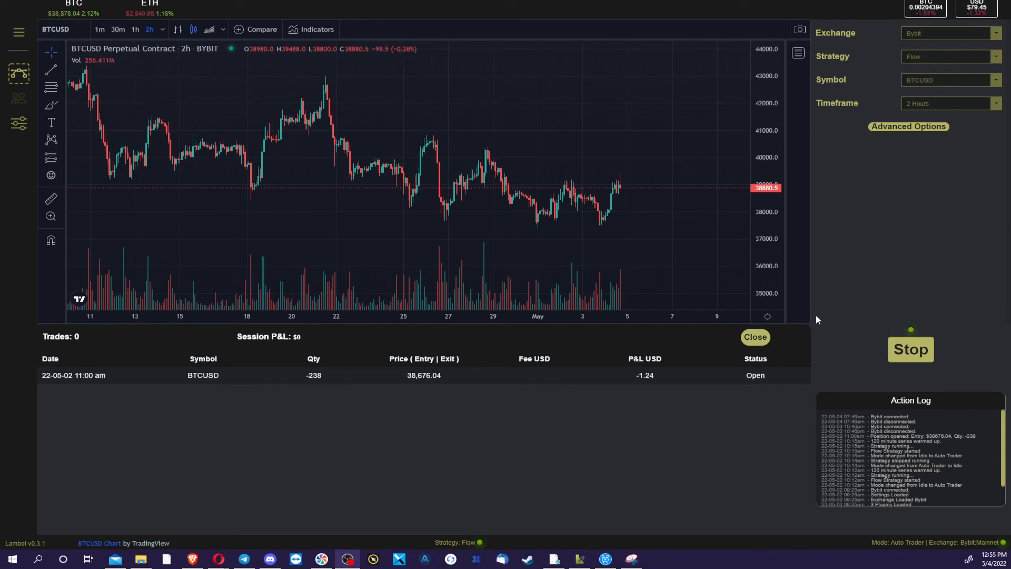
- Stop the running Flow strategy and close the open BTCUSD position on the exchange
click(911, 357)
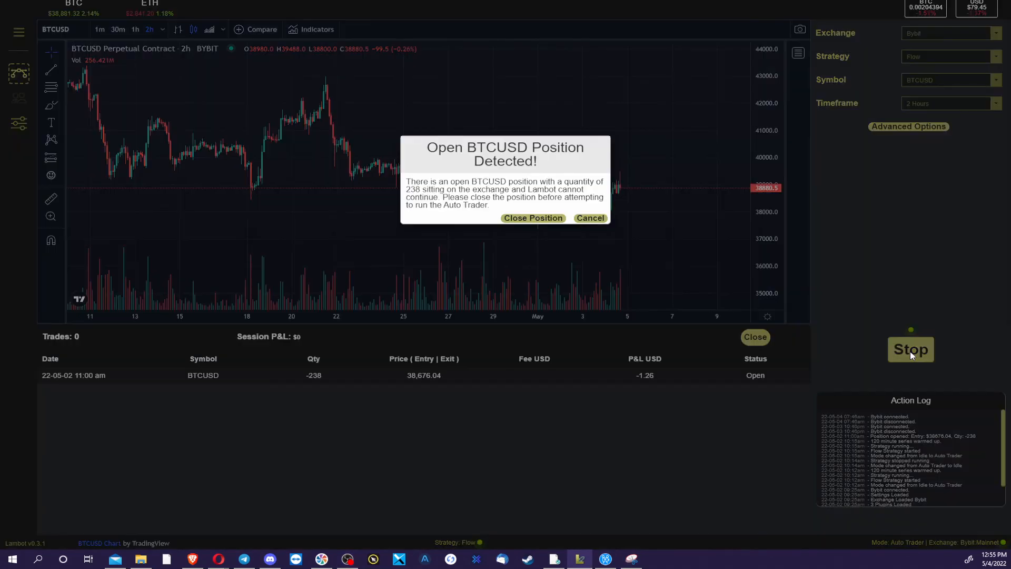
click(533, 218)
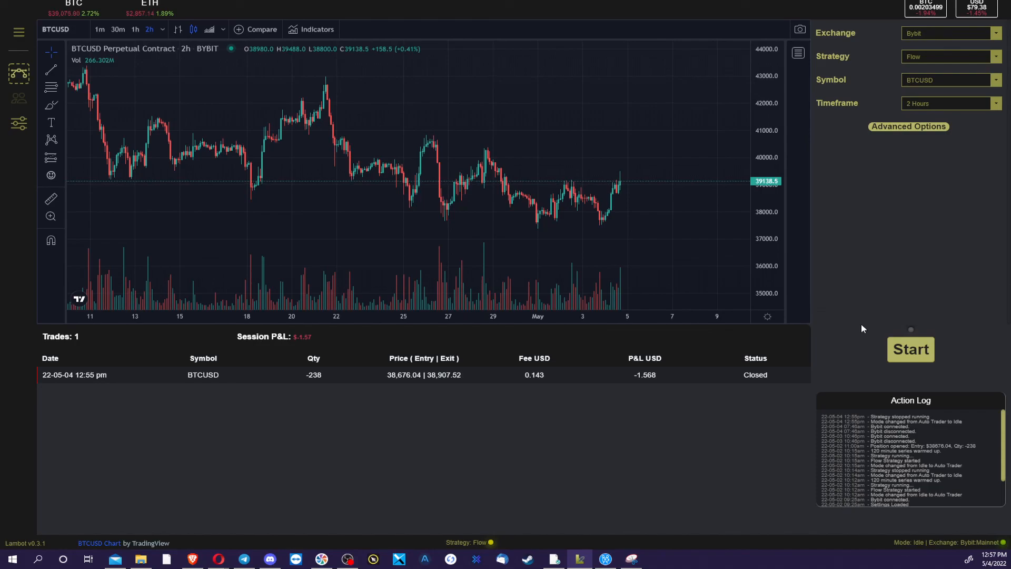
- Switch to the browser and open the contact page of the Lambot website
key(alt+Tab)
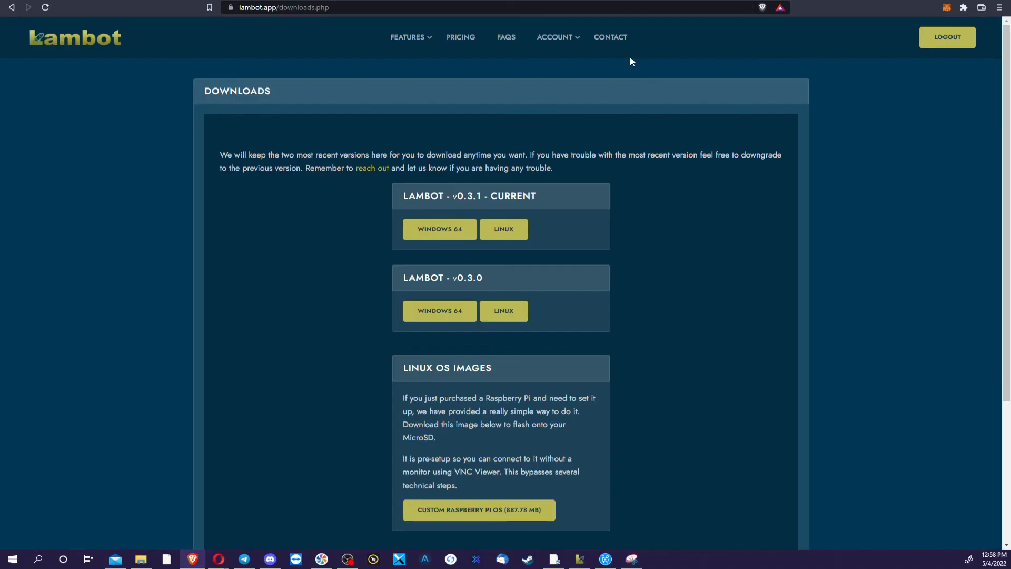
click(611, 38)
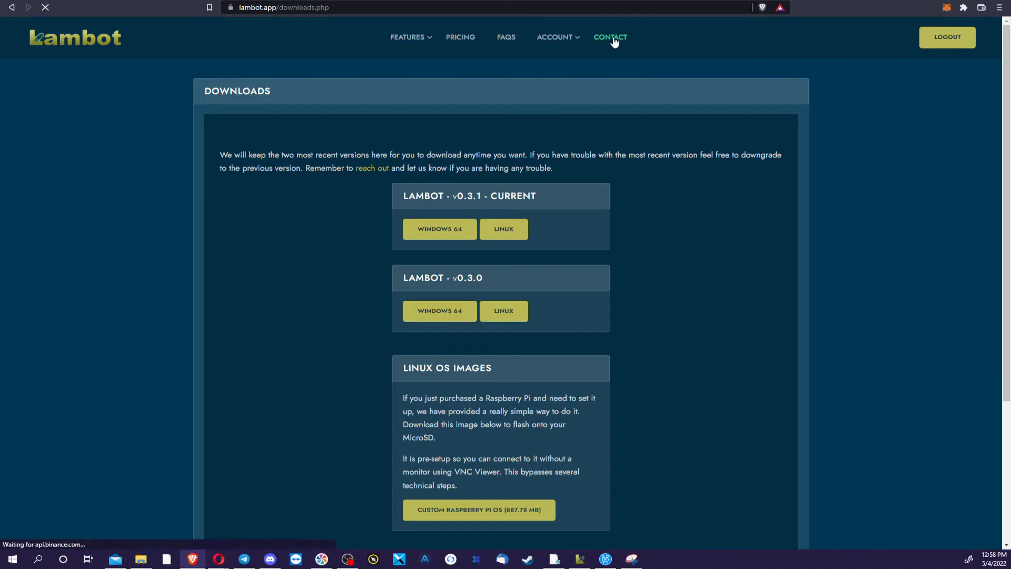